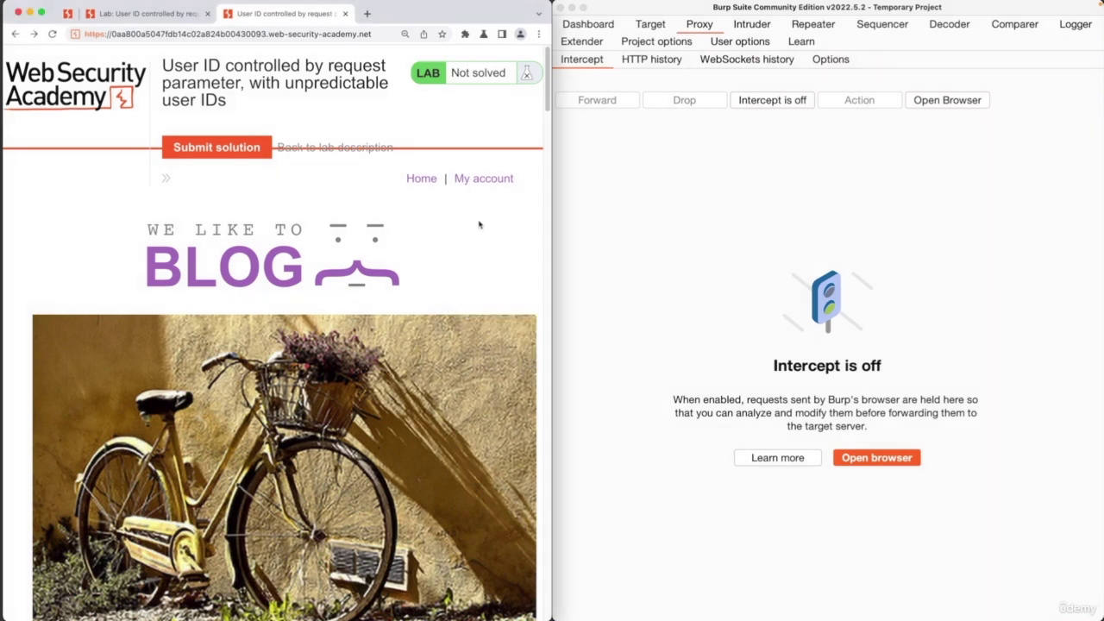
# - Open the blog lab's login page and select the provided login credentials in the lab description
pyautogui.click(499, 180)
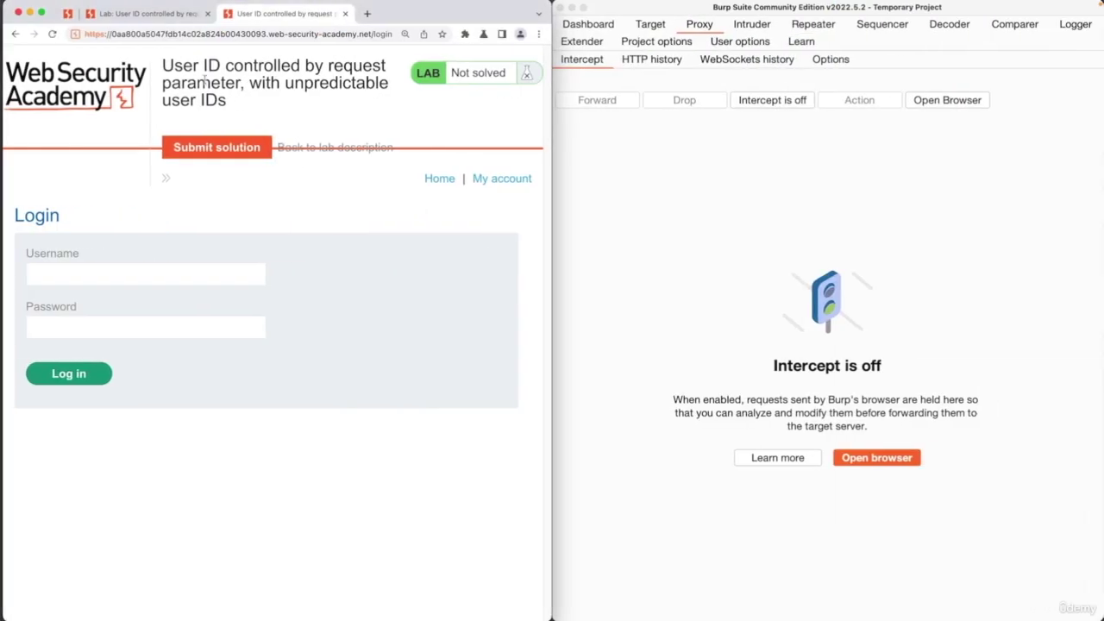
pyautogui.click(155, 13)
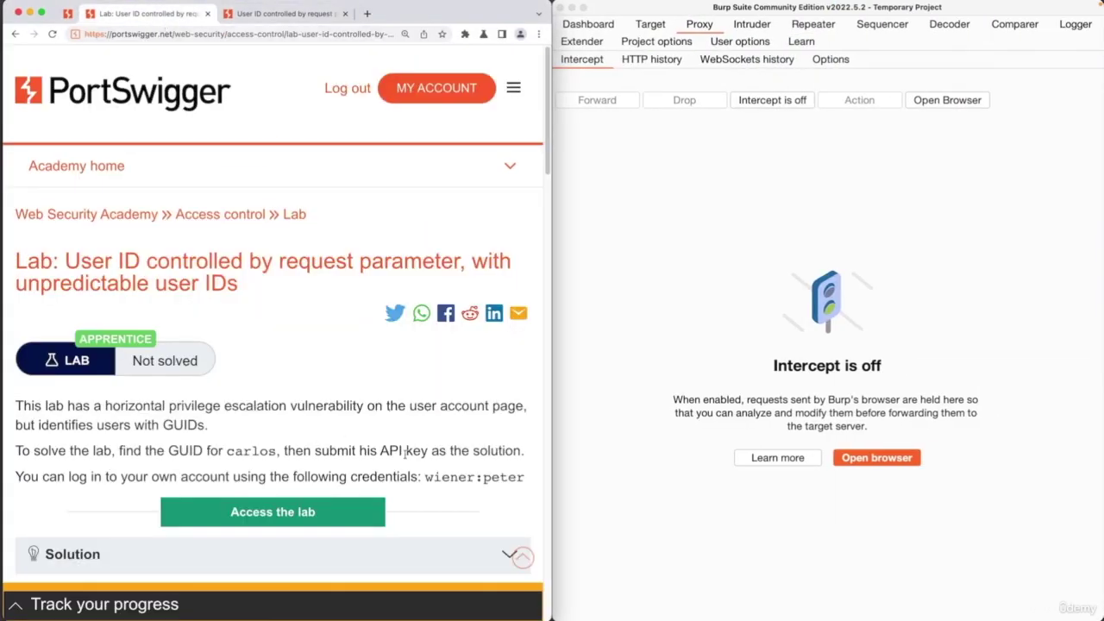
pyautogui.moveTo(421, 479); pyautogui.dragTo(535, 483)
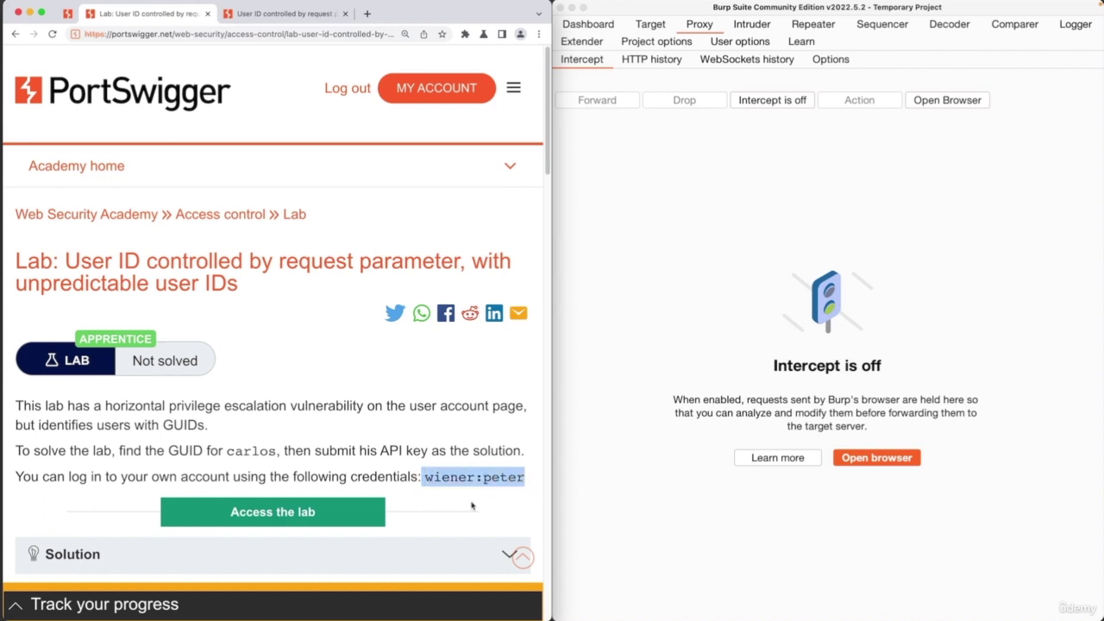
pyautogui.doubleClick(457, 478)
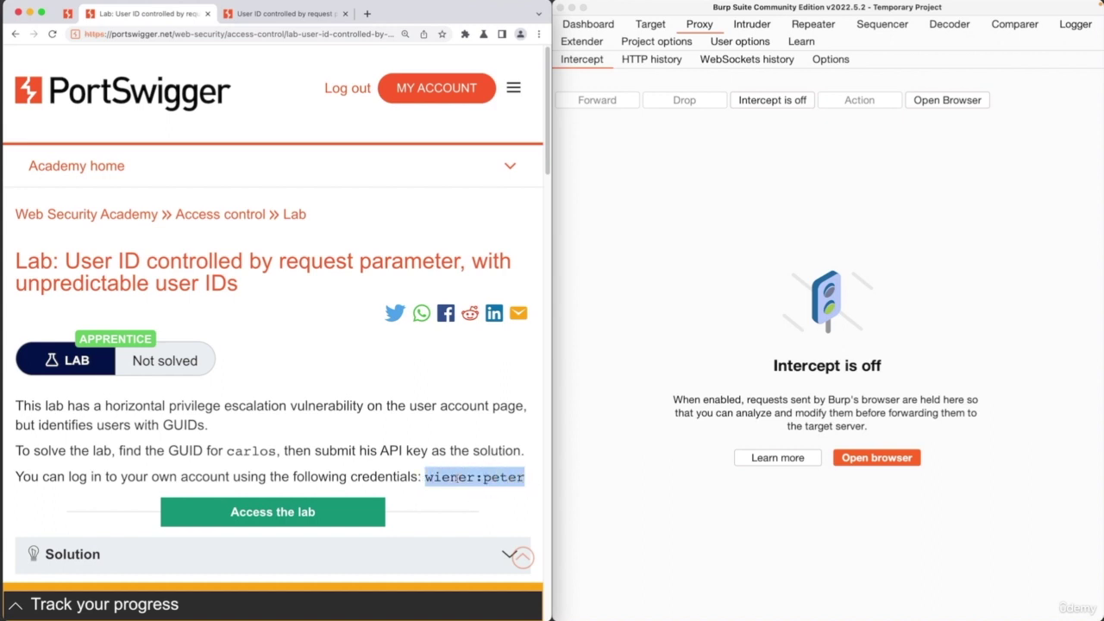
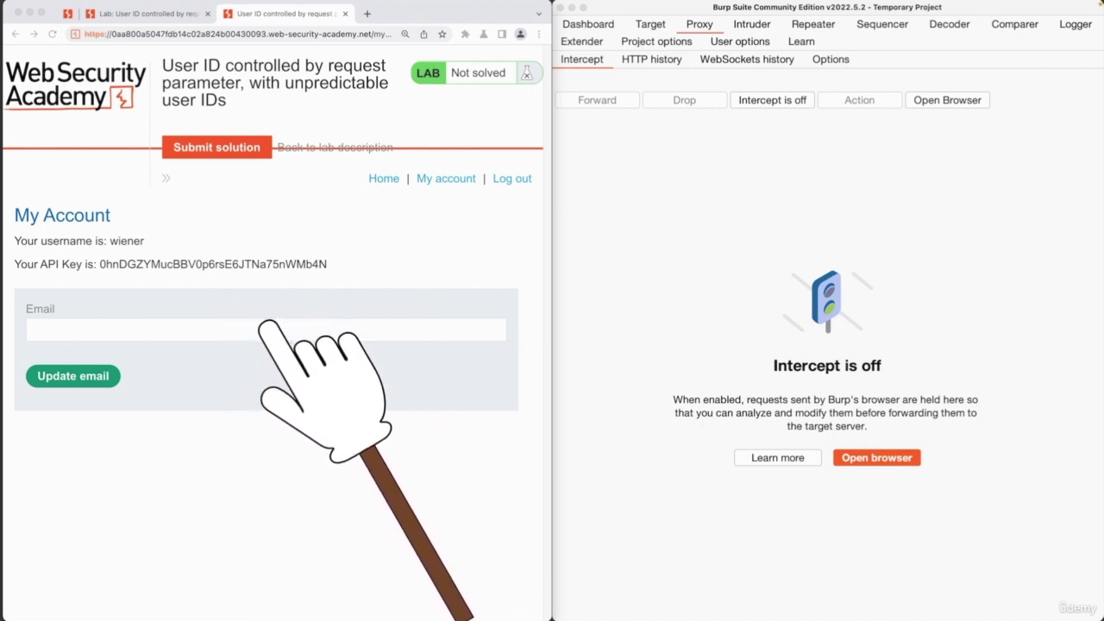
# - Maximize the browser window and open the blog post "I Wanted A Bike" from the lab's home page
pyautogui.doubleClick(445, 17)
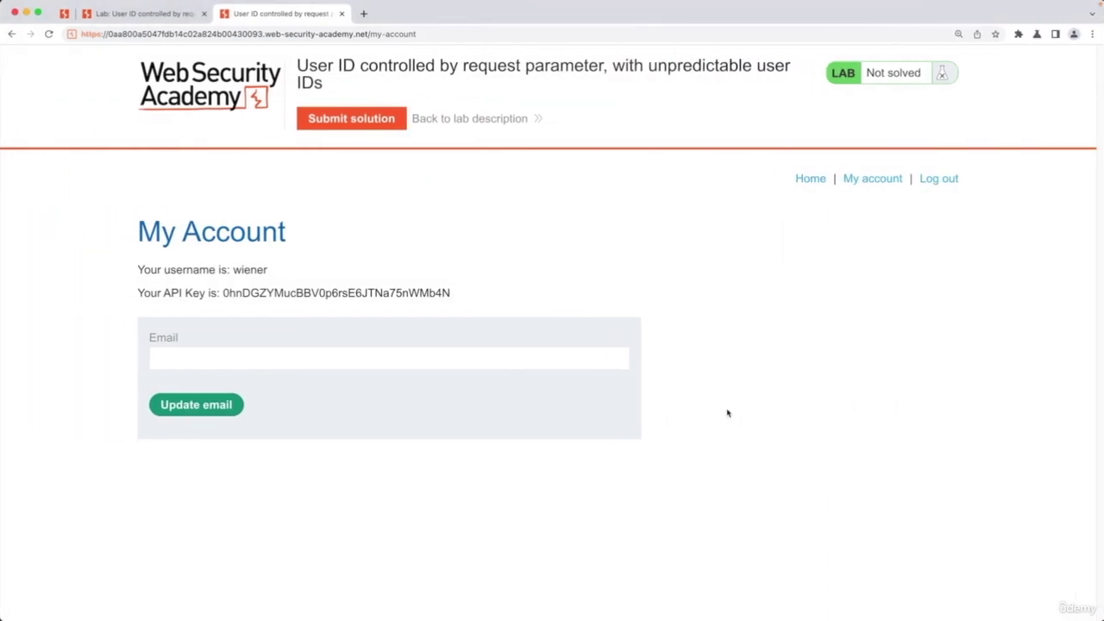
pyautogui.click(810, 178)
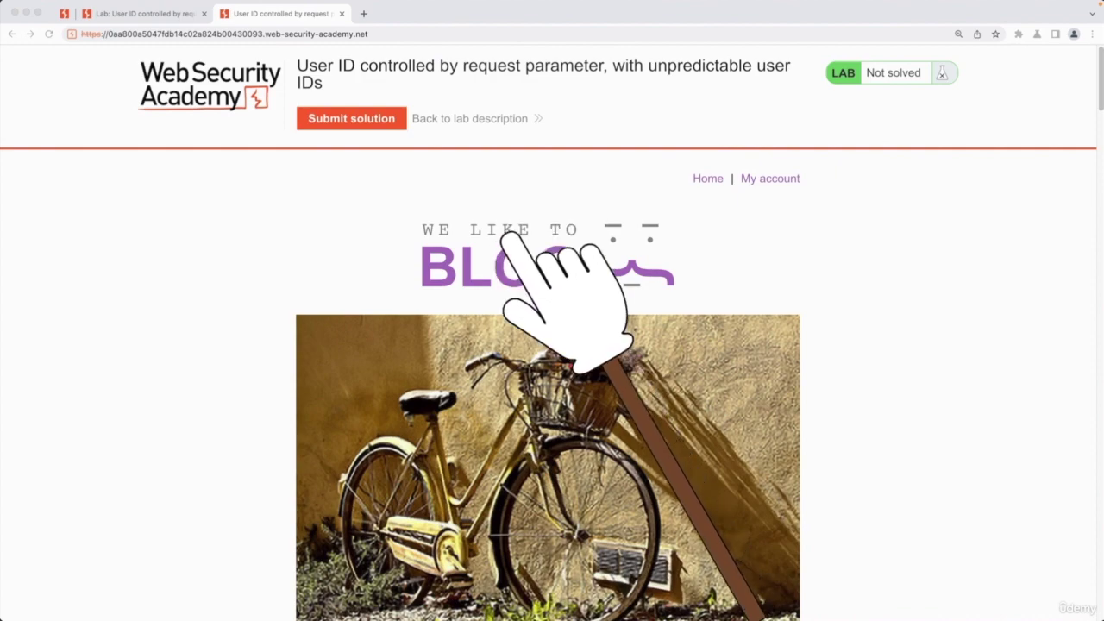
pyautogui.scroll(-3, 568, 318)
pyautogui.scroll(-5, 567, 317)
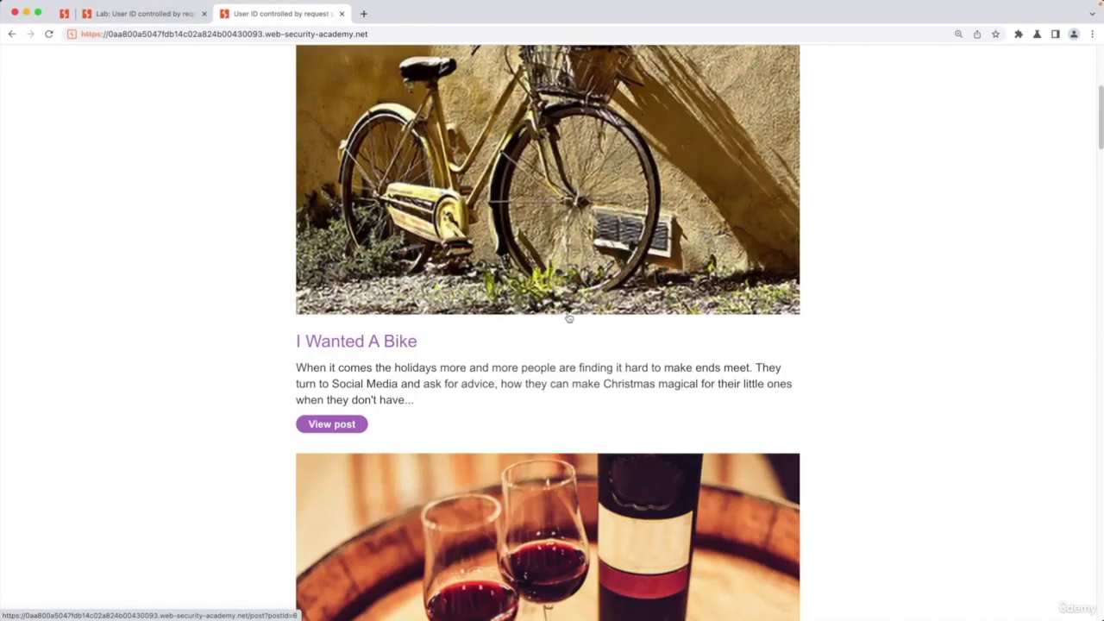
pyautogui.click(336, 423)
pyautogui.scroll(-5, 824, 461)
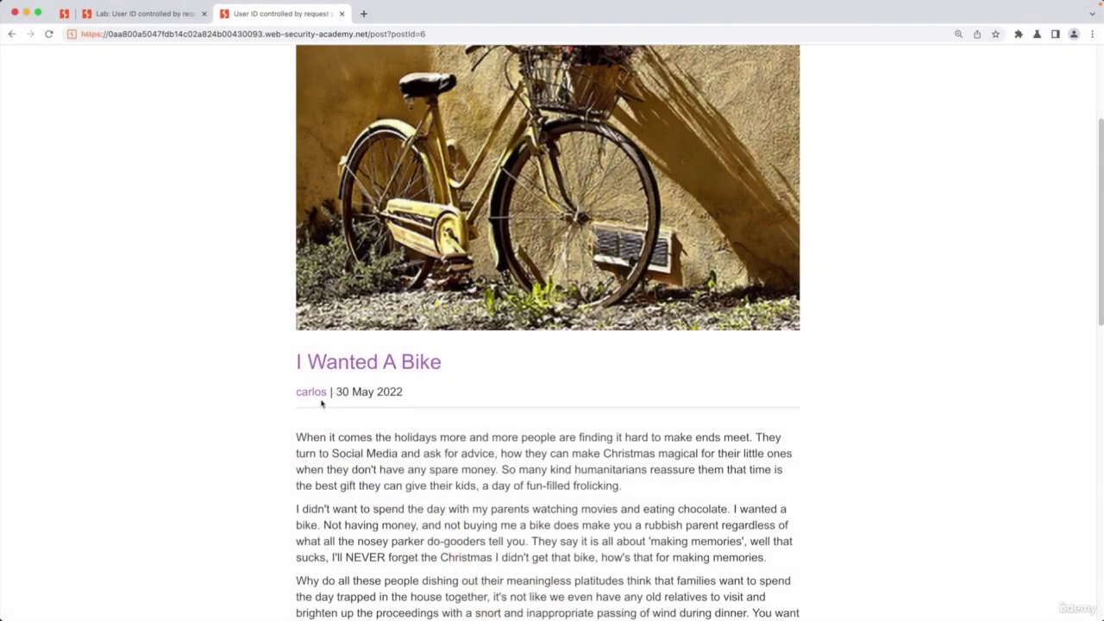
# - Open the post author's blog listing and select the userId GUID in the page address
pyautogui.click(312, 392)
pyautogui.scroll(-3, 688, 368)
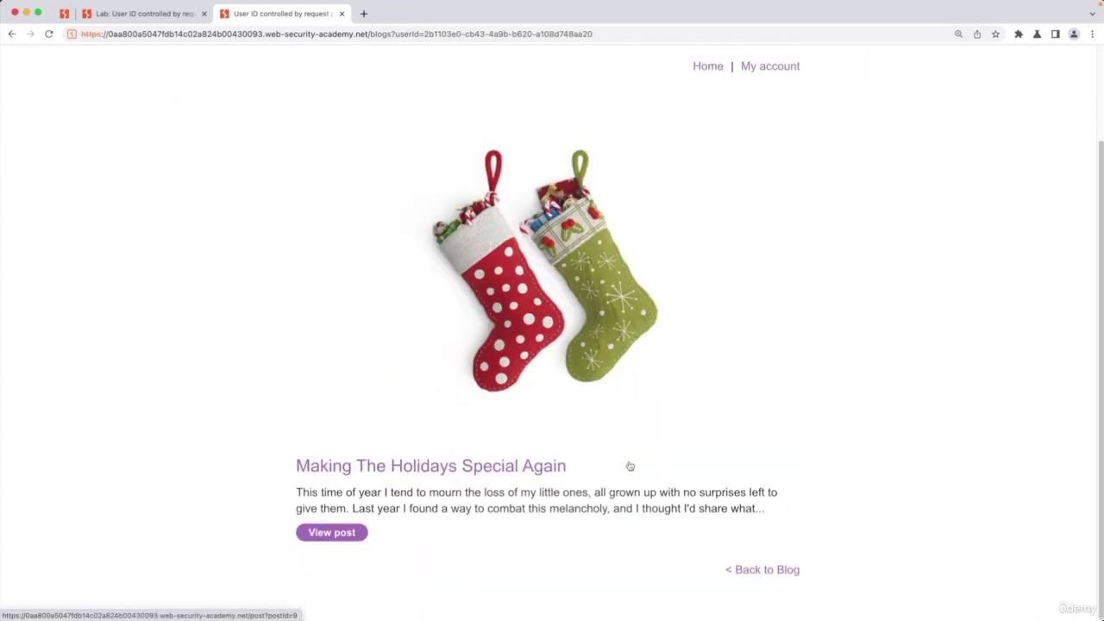
pyautogui.scroll(3, 630, 466)
pyautogui.scroll(-3, 630, 263)
pyautogui.scroll(3, 632, 280)
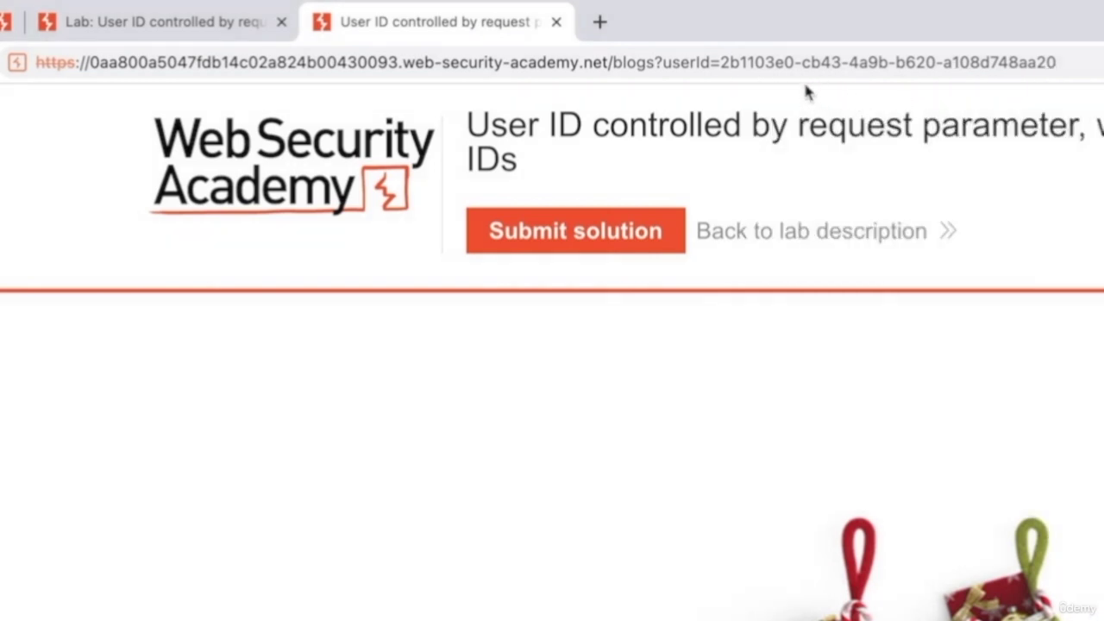
pyautogui.moveTo(723, 64); pyautogui.dragTo(1056, 62)
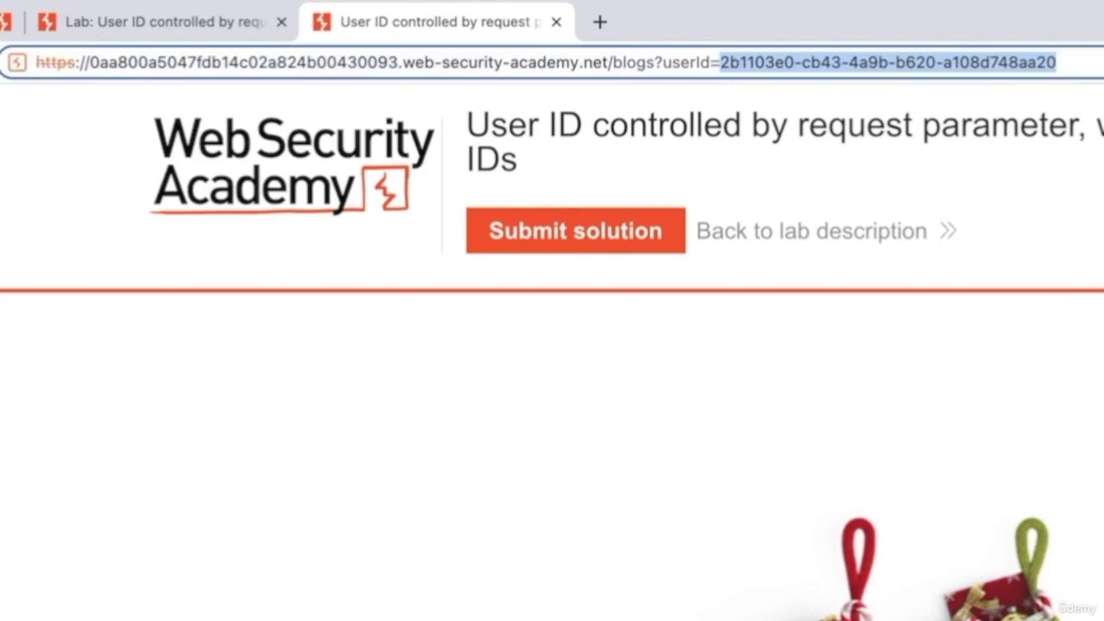
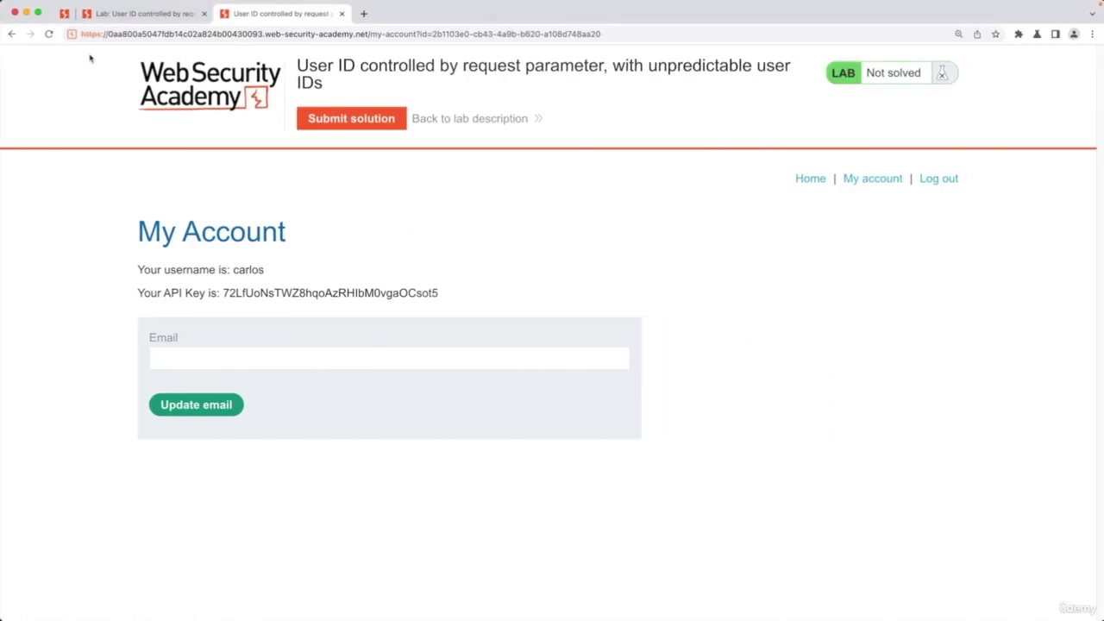
# - Open the "User ID controlled by request parameter with password disclosure" lab in a new tab and go to its enlarged login page
pyautogui.click(64, 13)
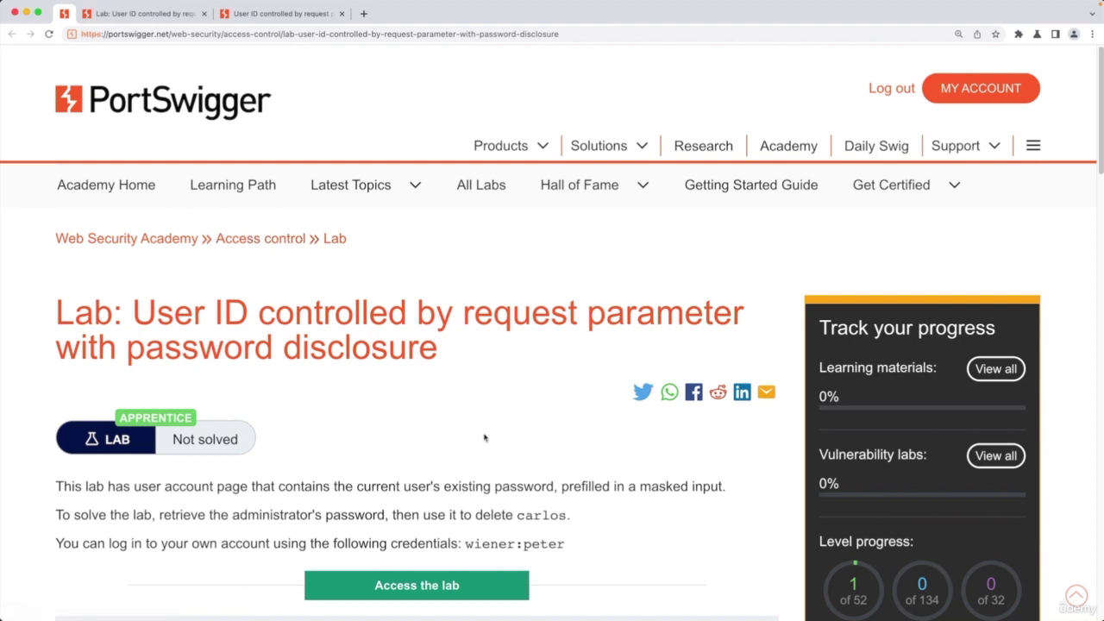
pyautogui.rightClick(434, 589)
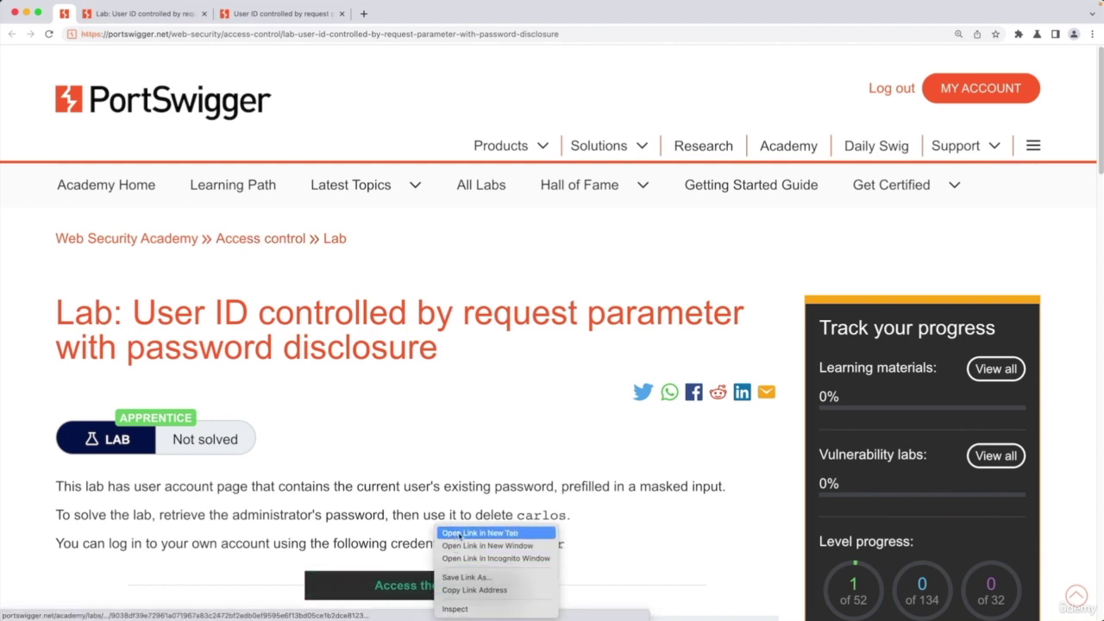
pyautogui.click(451, 528)
pyautogui.click(853, 152)
pyautogui.press('super+equal')
# - Log in to the password disclosure lab with the provided username and the account password
pyautogui.click(259, 298)
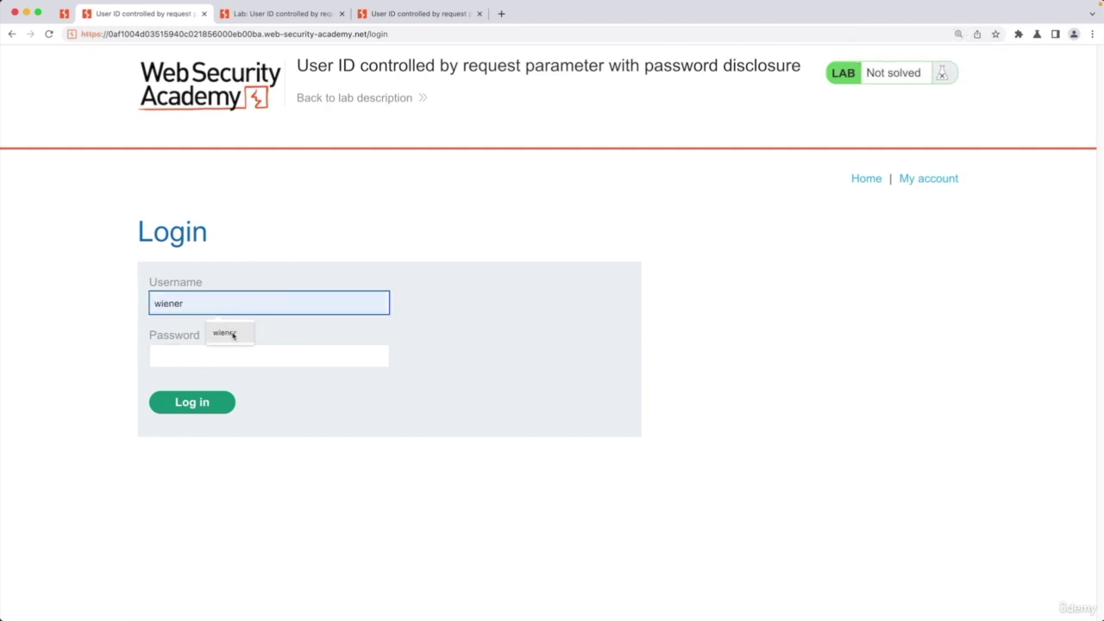
pyautogui.click(227, 327)
pyautogui.click(209, 351)
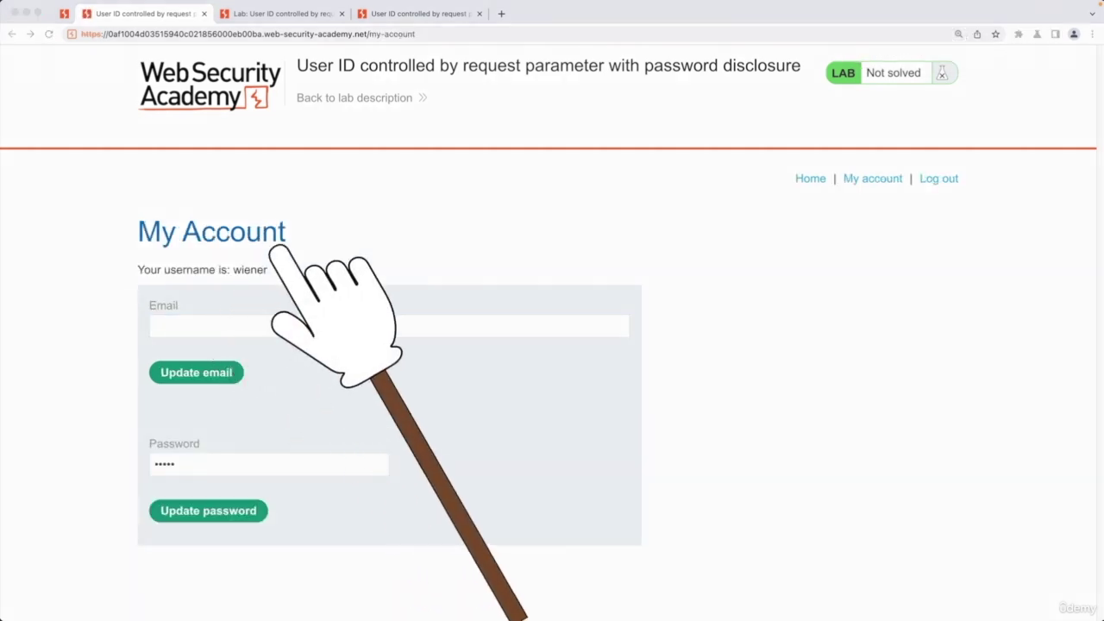
# - Look through the product listing on the shop's home page
pyautogui.click(811, 180)
pyautogui.scroll(-1, 681, 380)
pyautogui.scroll(-1, 655, 420)
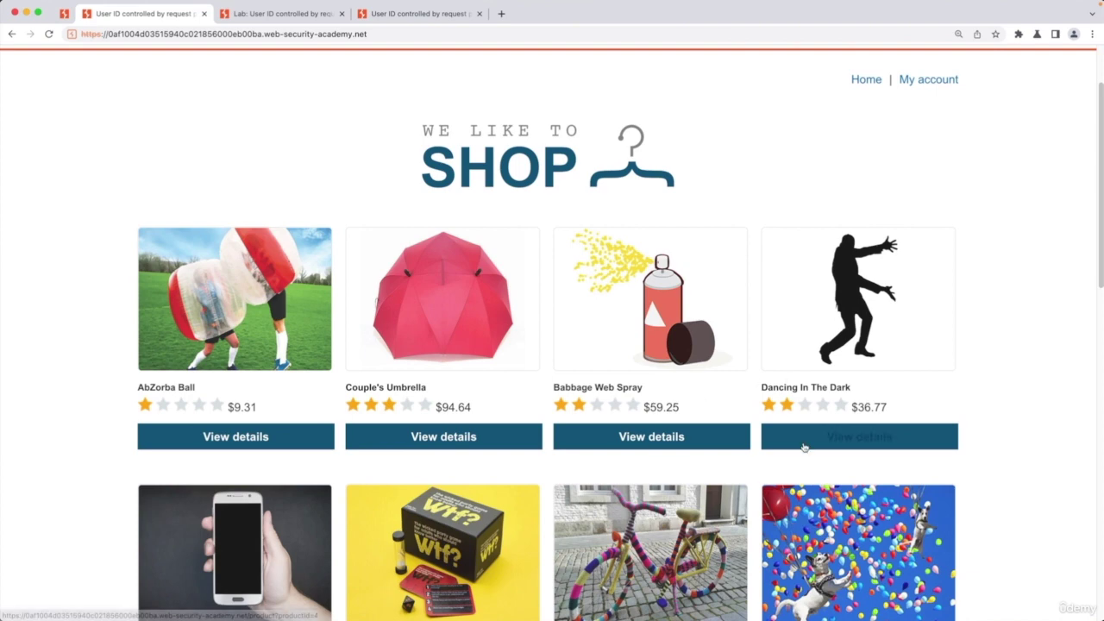
pyautogui.scroll(2, 803, 449)
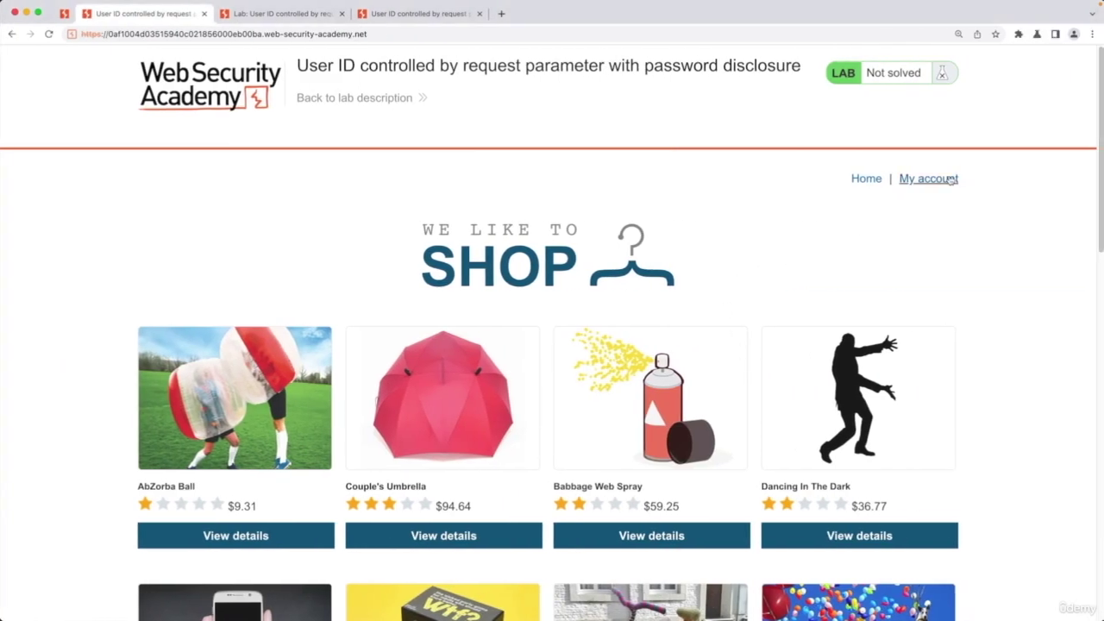
# - Open the account page and change the id parameter in its address to administrator
pyautogui.click(927, 178)
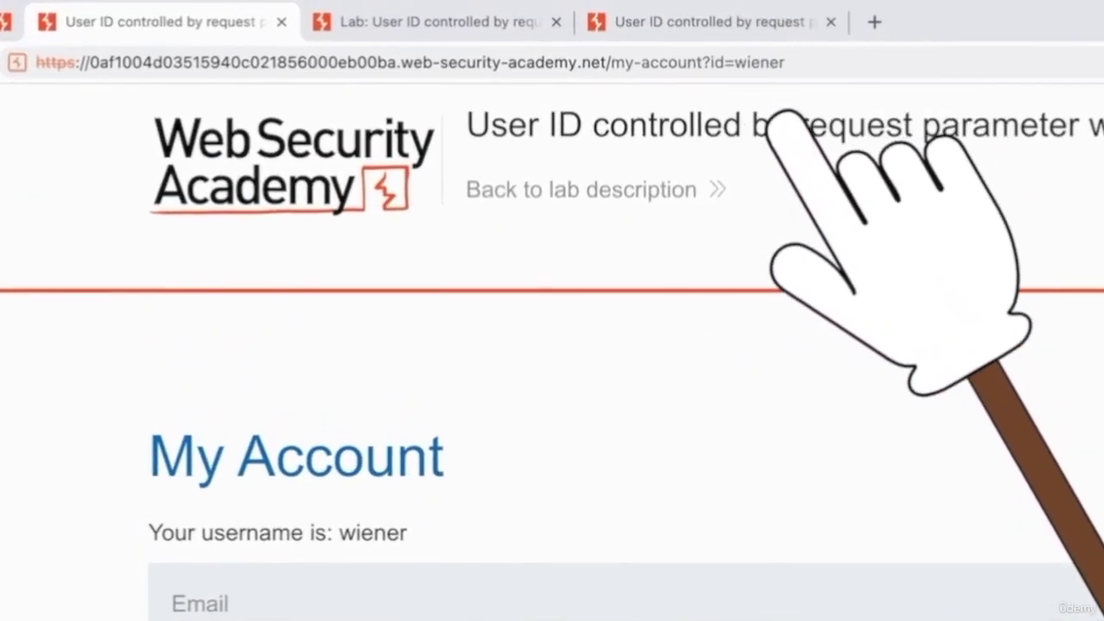
pyautogui.click(781, 64)
pyautogui.doubleClick(778, 64)
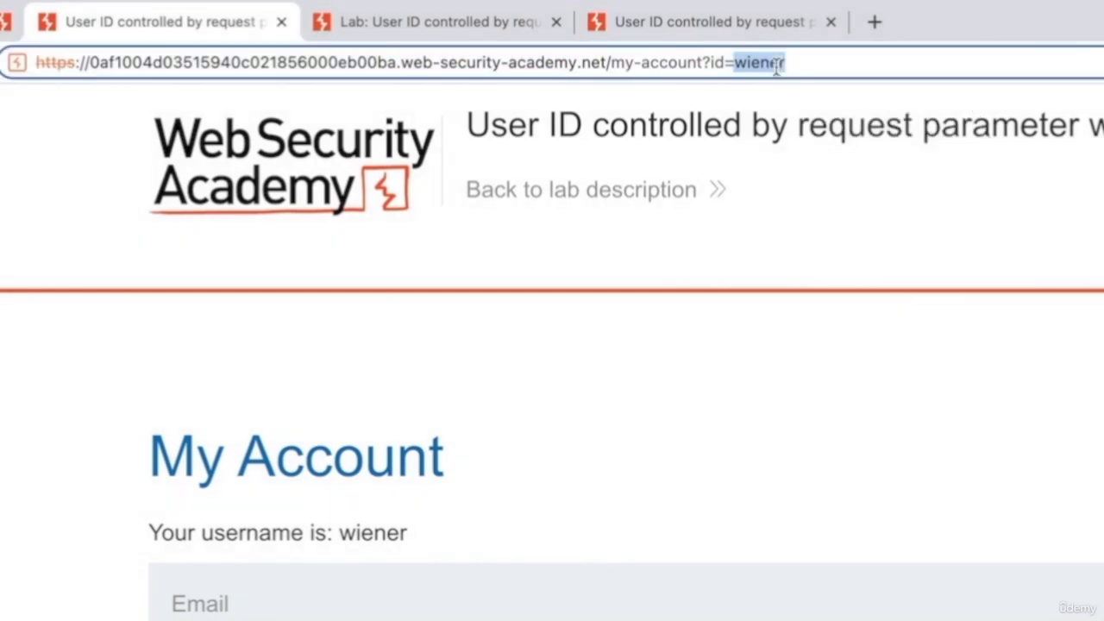
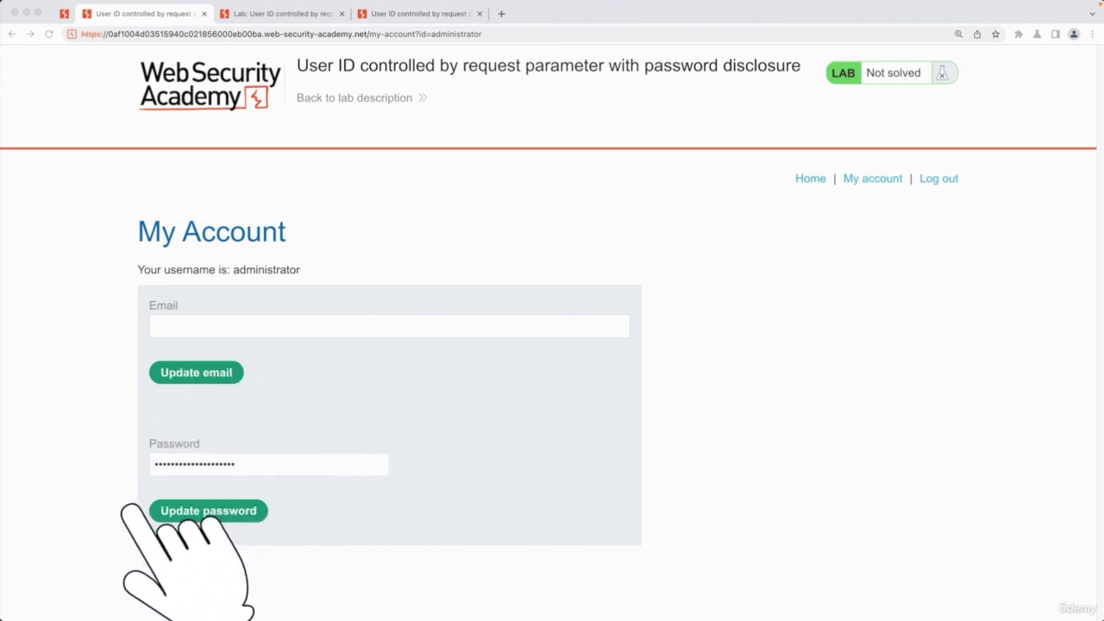
# - Zoom the administrator's account page to 150% and inspect the masked password field in the developer tools
pyautogui.click(237, 464)
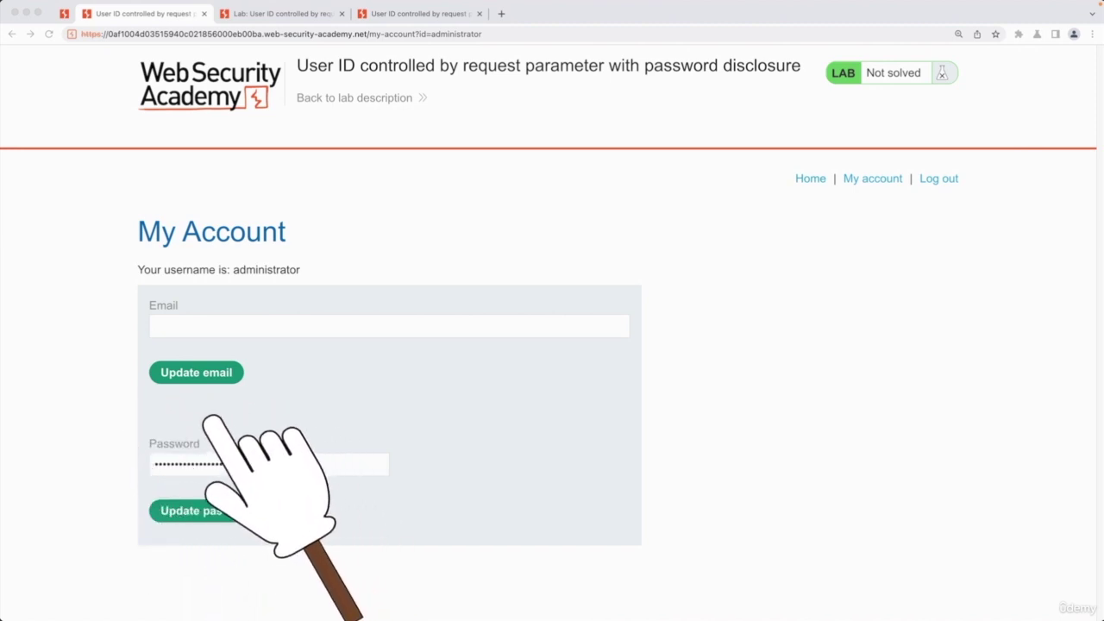
pyautogui.press('super+plus')
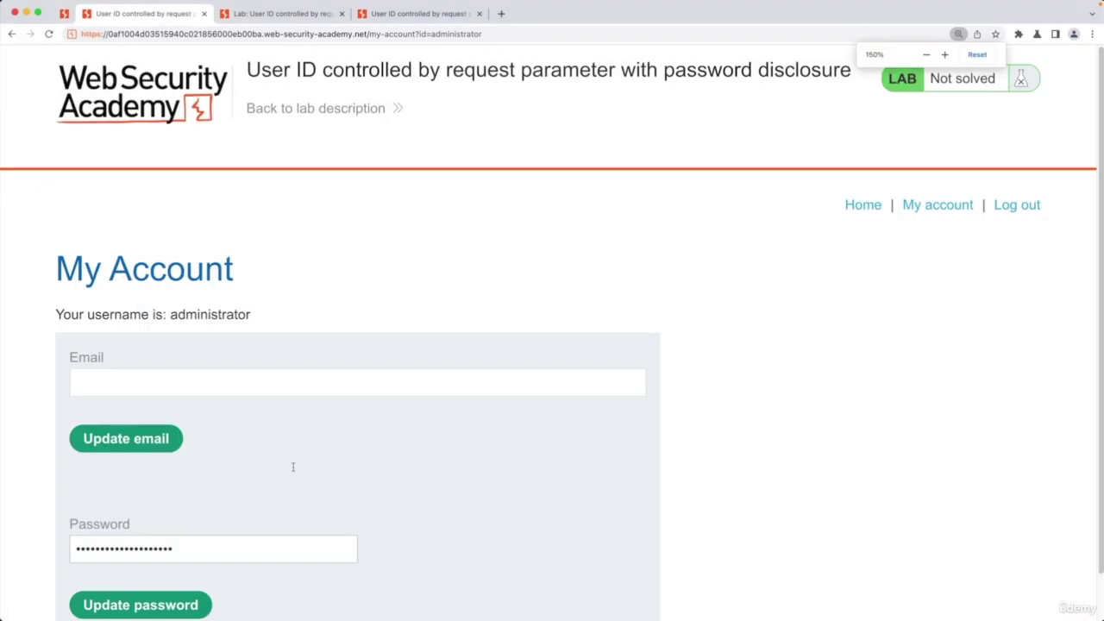
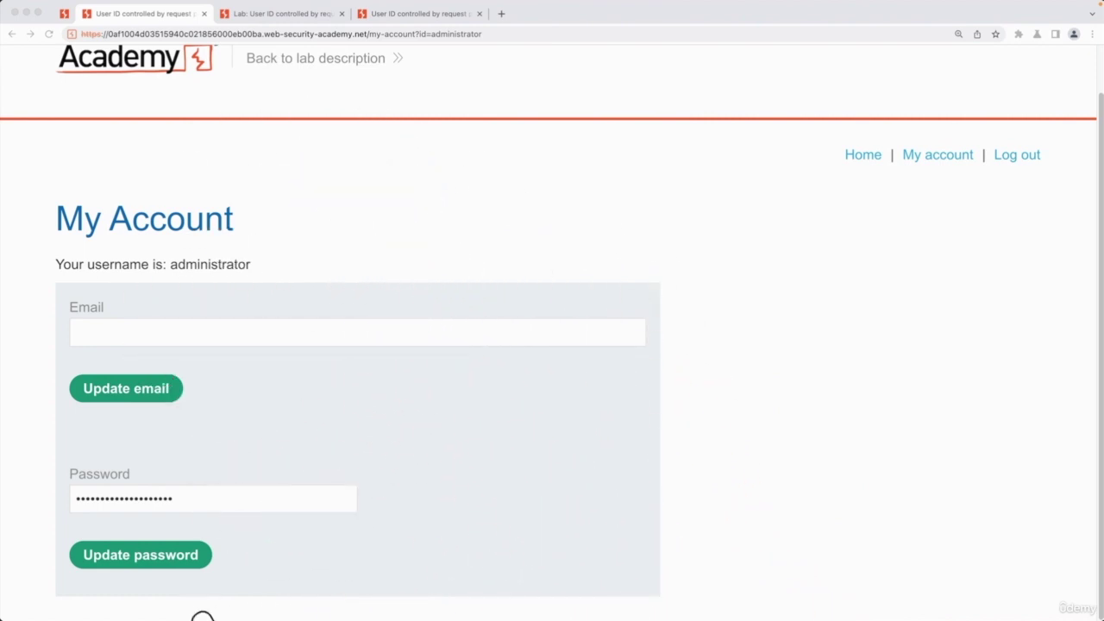
pyautogui.rightClick(184, 498)
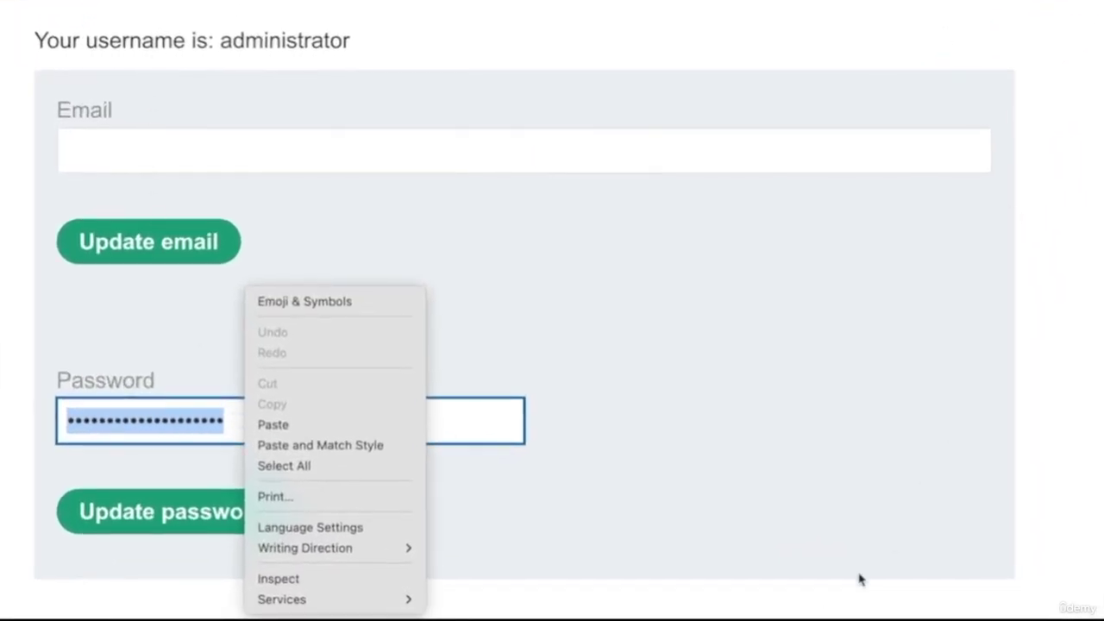
pyautogui.click(335, 579)
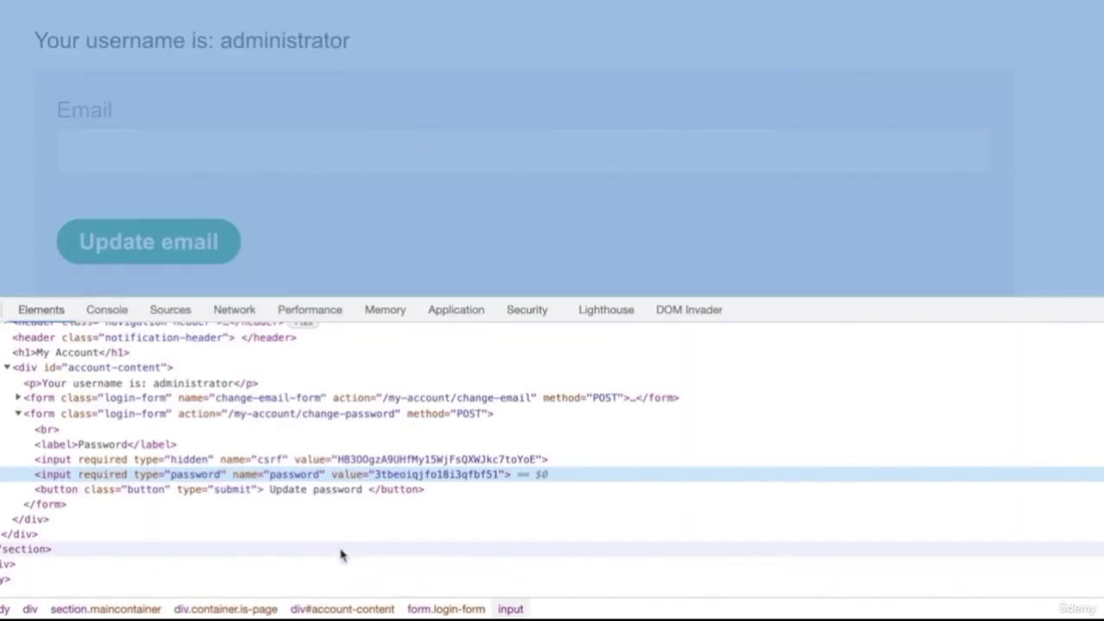
# - Enlarge the developer tools text and select the value attribute of the password input
pyautogui.press('super+equal')
pyautogui.press('super+equal')
pyautogui.press('super+equal')
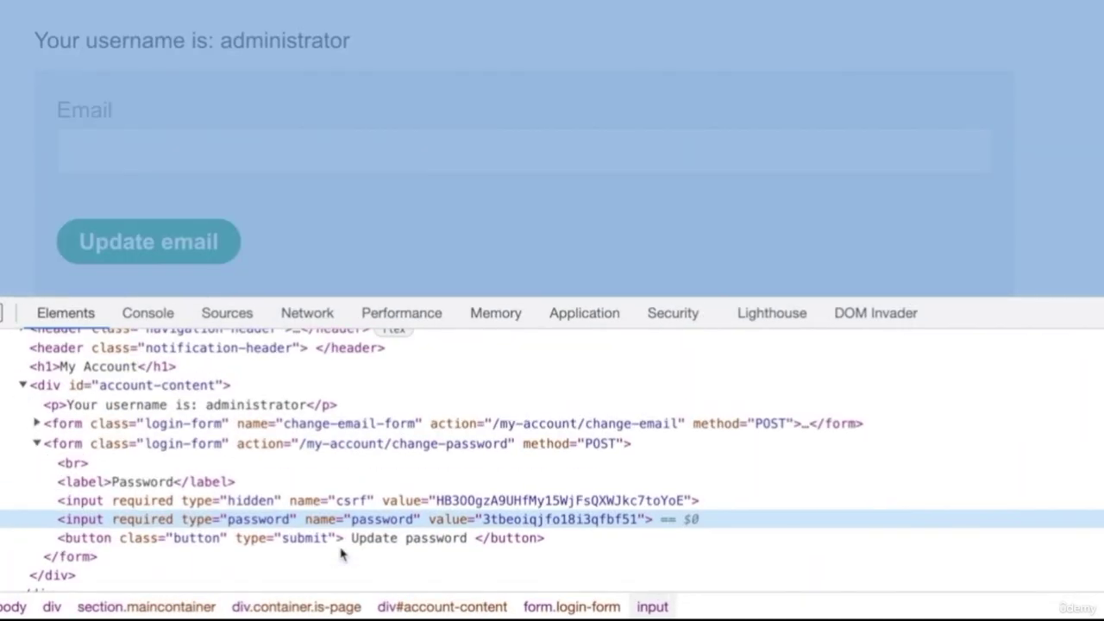
pyautogui.scroll(-2, 343, 556)
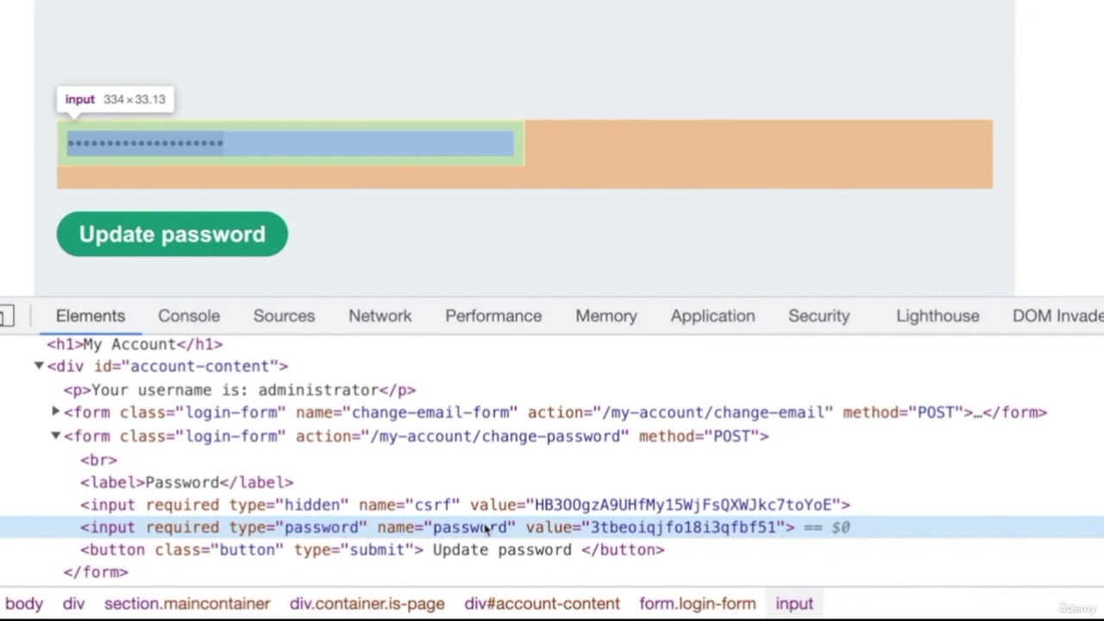
pyautogui.doubleClick(653, 528)
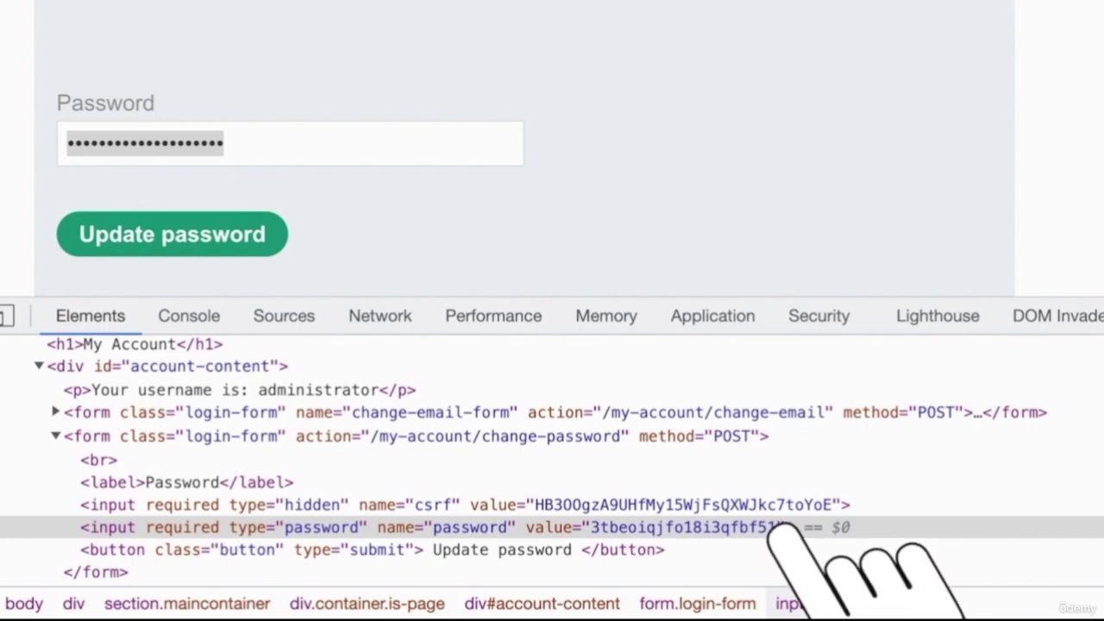
pyautogui.doubleClick(738, 535)
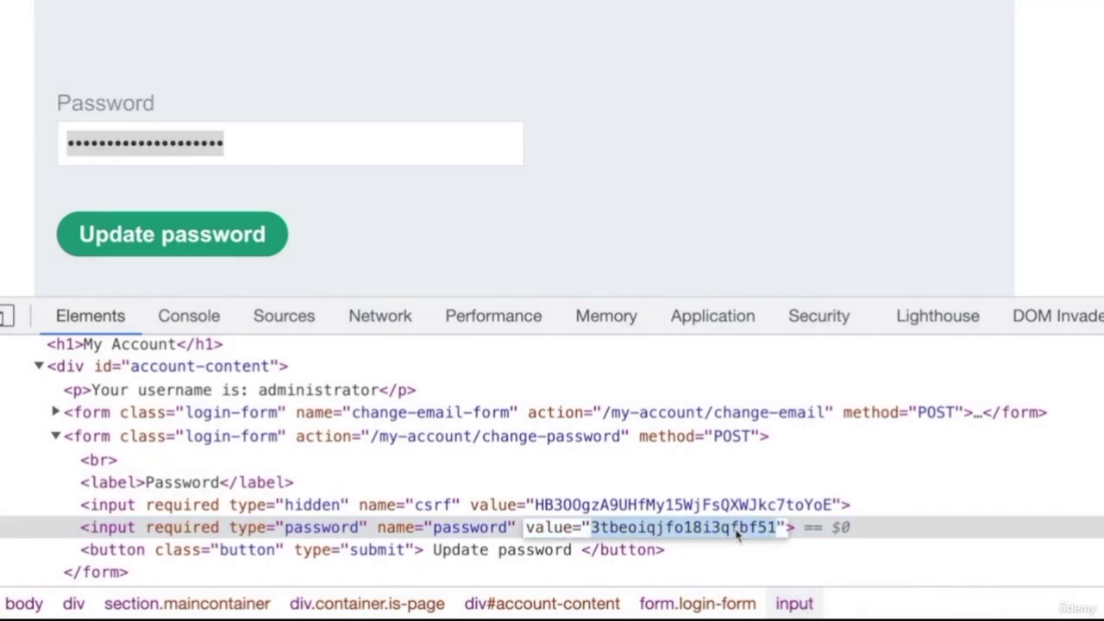
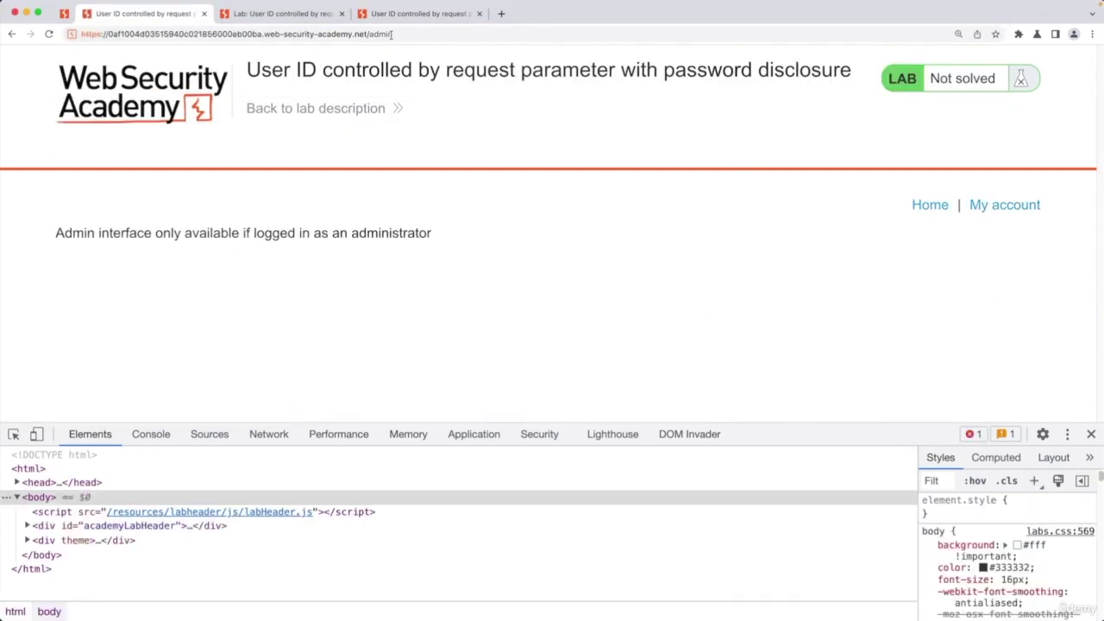
# - Open the lab's login page from the restricted admin page
pyautogui.click(1020, 207)
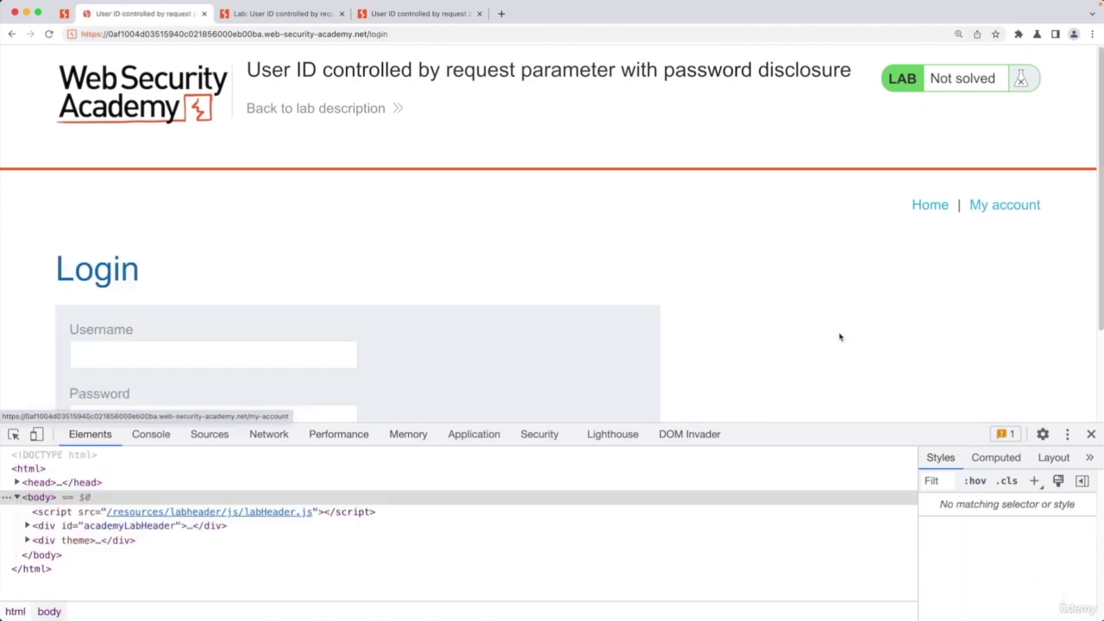